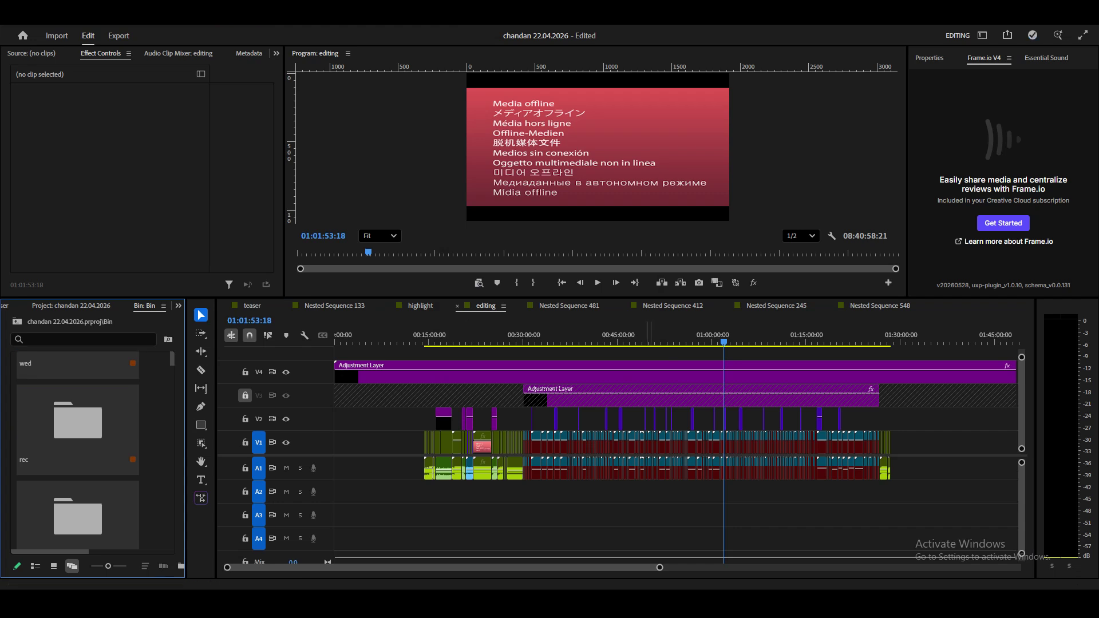
Step: Select the wed and rec folders and the third folder in the bin, widening the bin view and shrinking its thumbnails to the minimum size
click(606, 335)
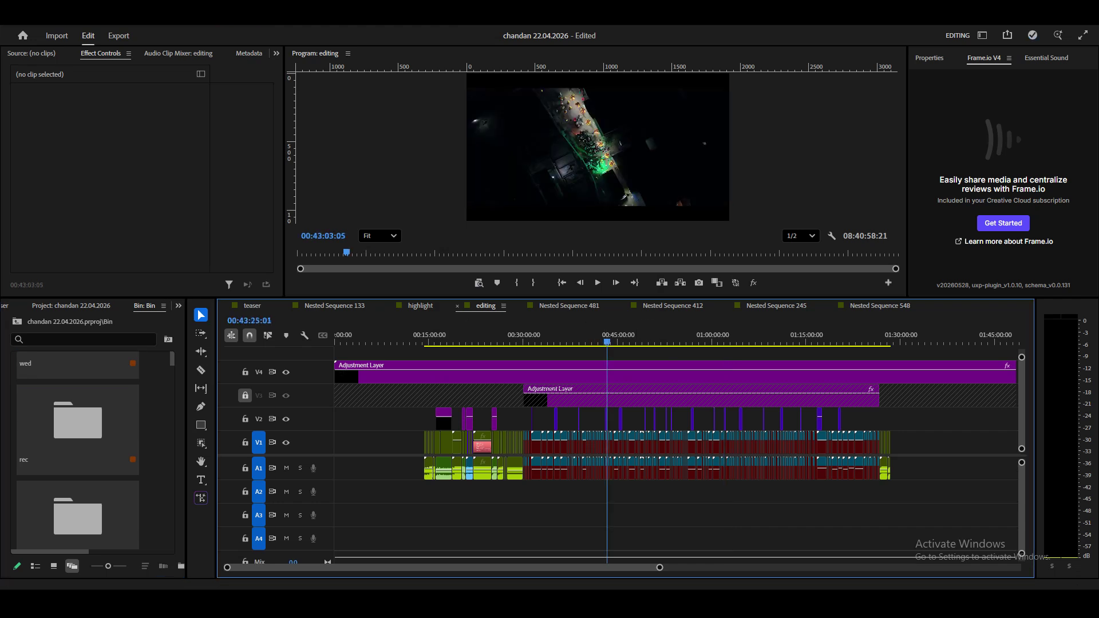
drag(154, 375, 26, 536)
scroll(78, 452, down, 10)
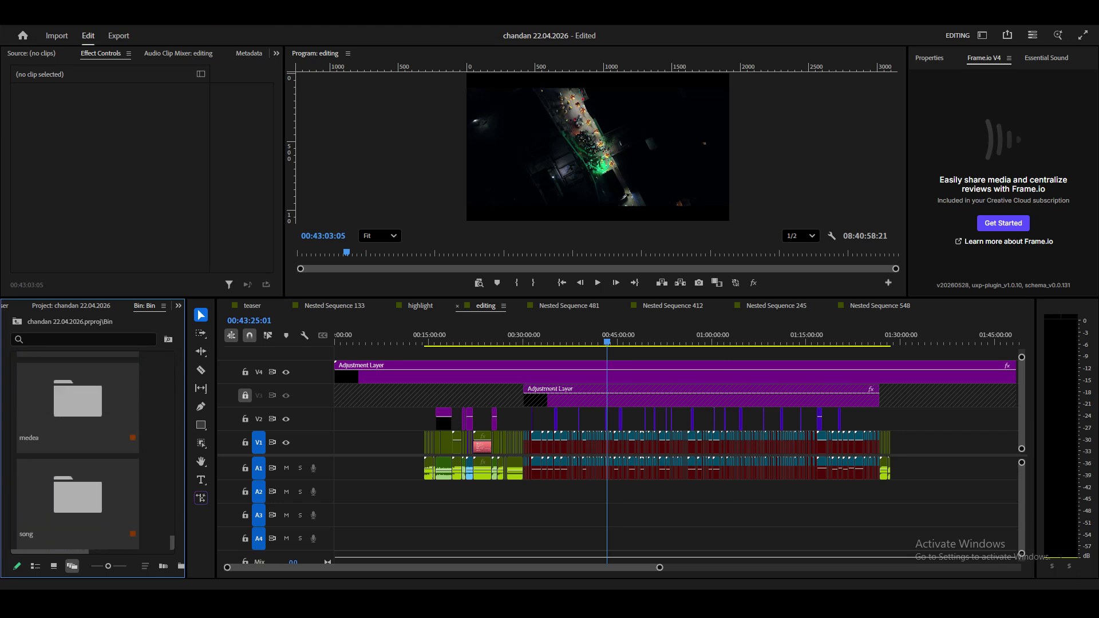
drag(186, 447, 402, 447)
drag(286, 546, 11, 352)
scroll(201, 452, up, 15)
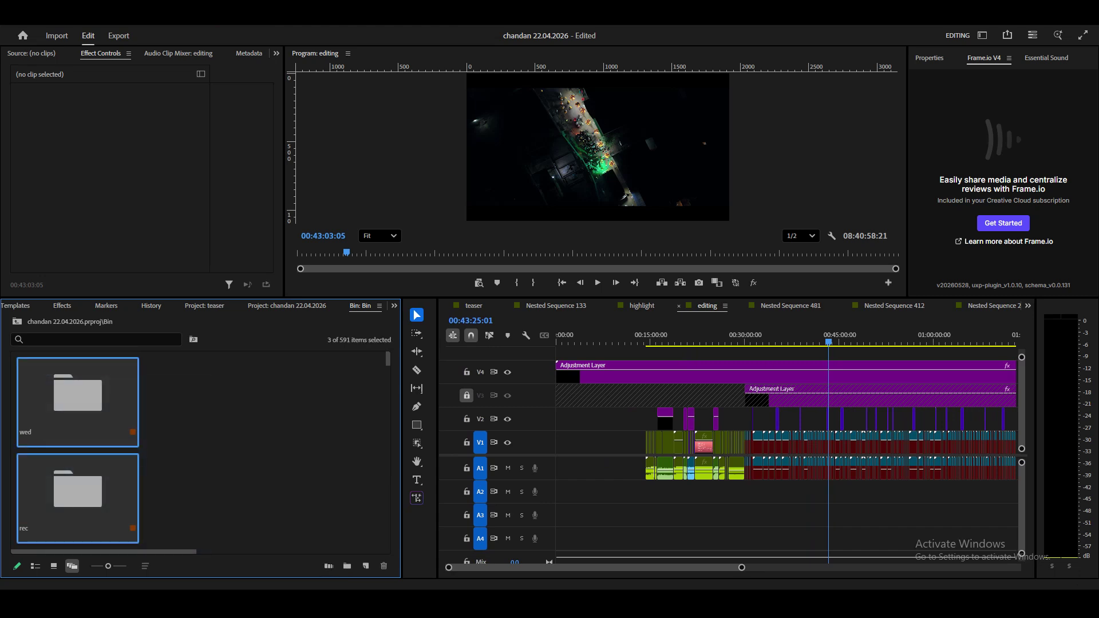
drag(108, 566, 90, 566)
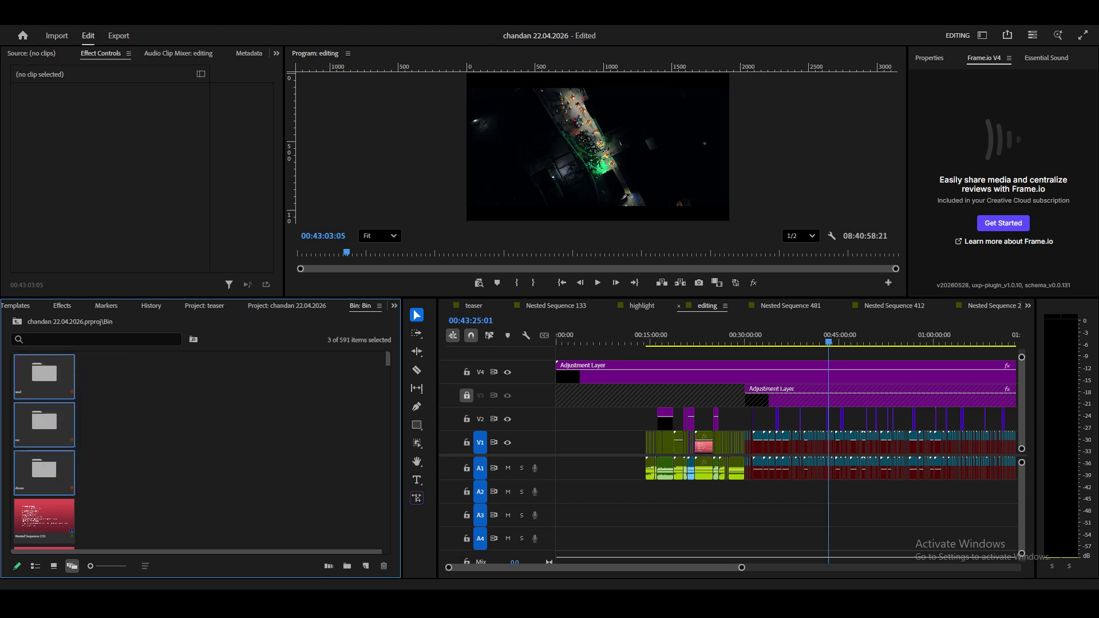
right_click(52, 465)
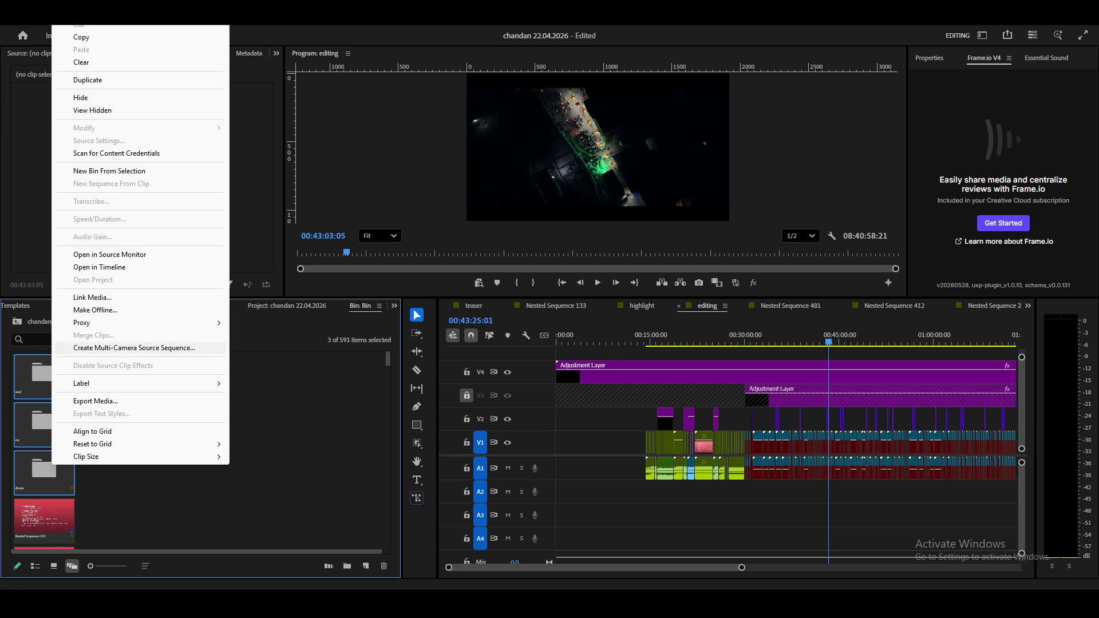
click(93, 298)
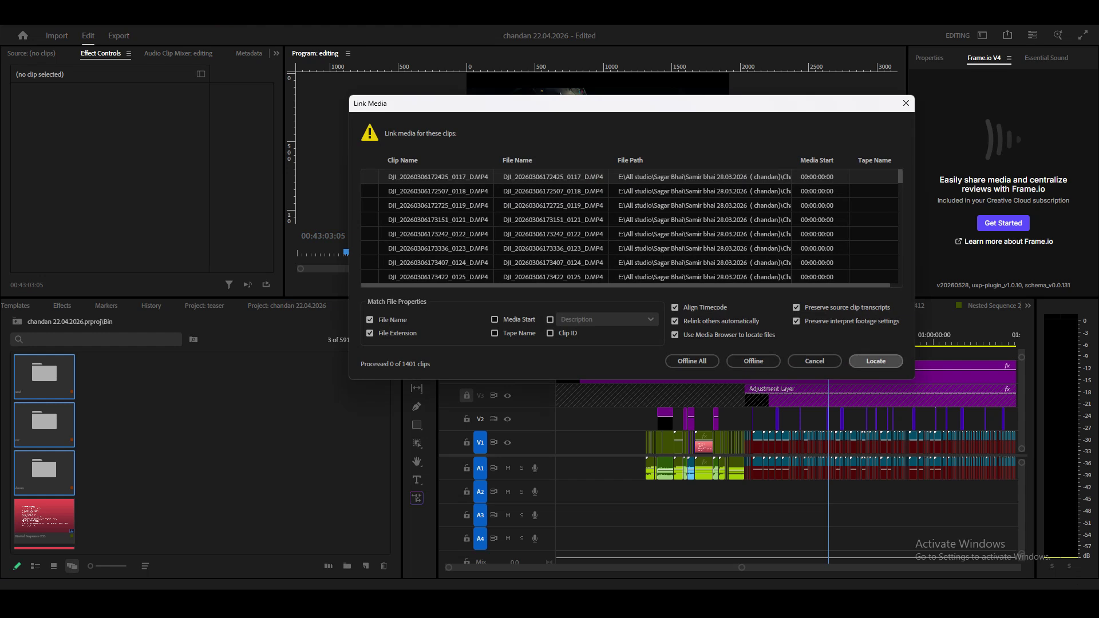
click(876, 361)
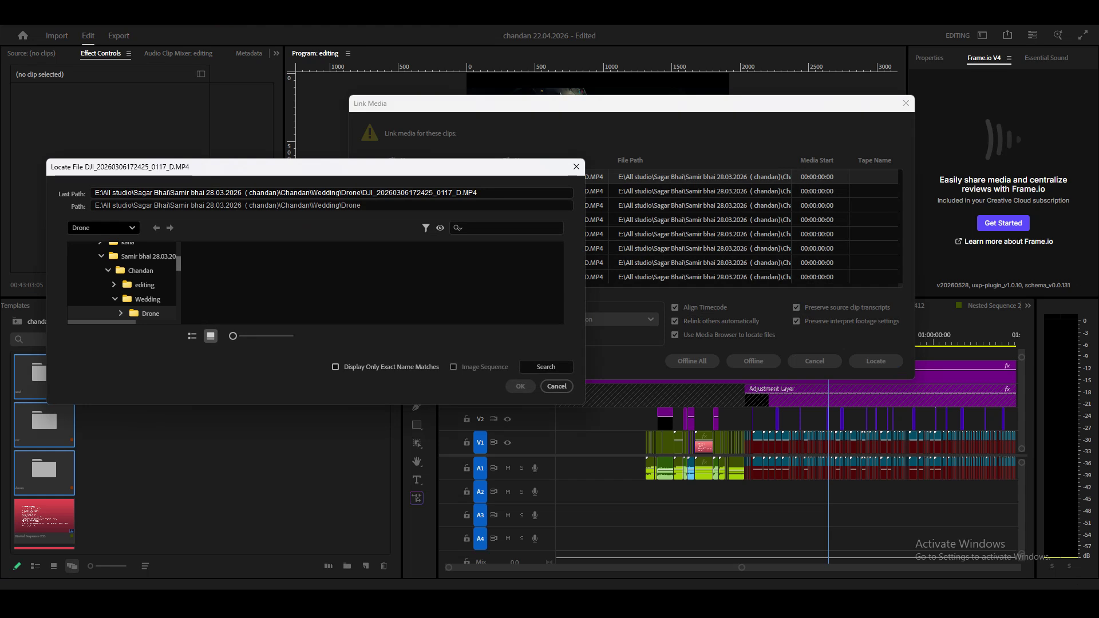
Step: Browse on drive D: within ALL STUDIO 2025 to the client's 28.03.2026 project and open the folder that contains editing and Wedding
scroll(122, 281, up, 5)
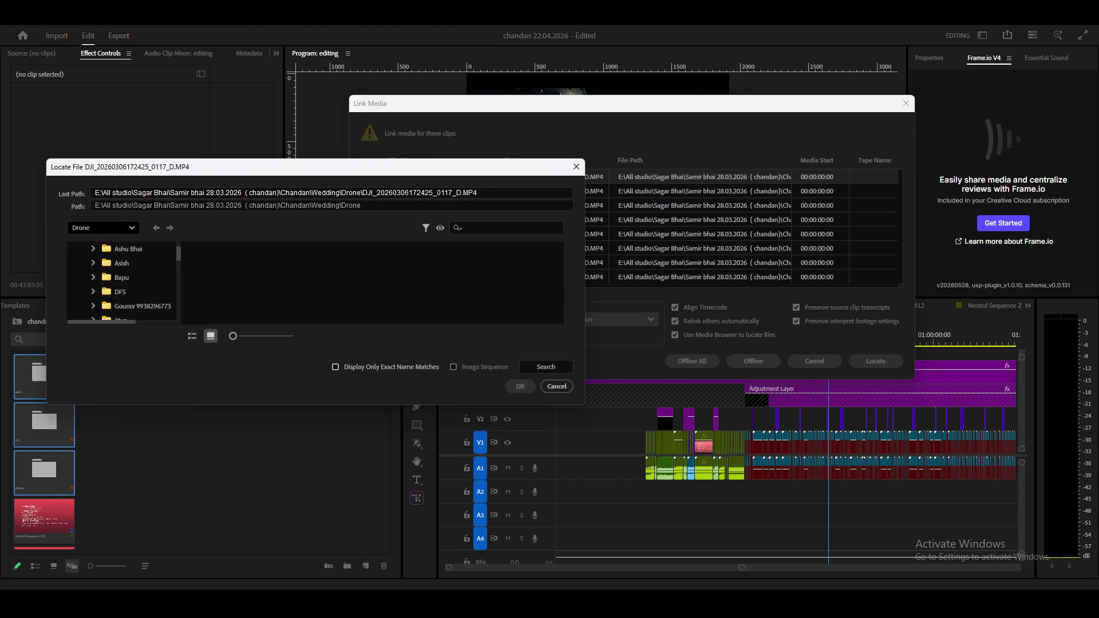
scroll(122, 280, down, 1)
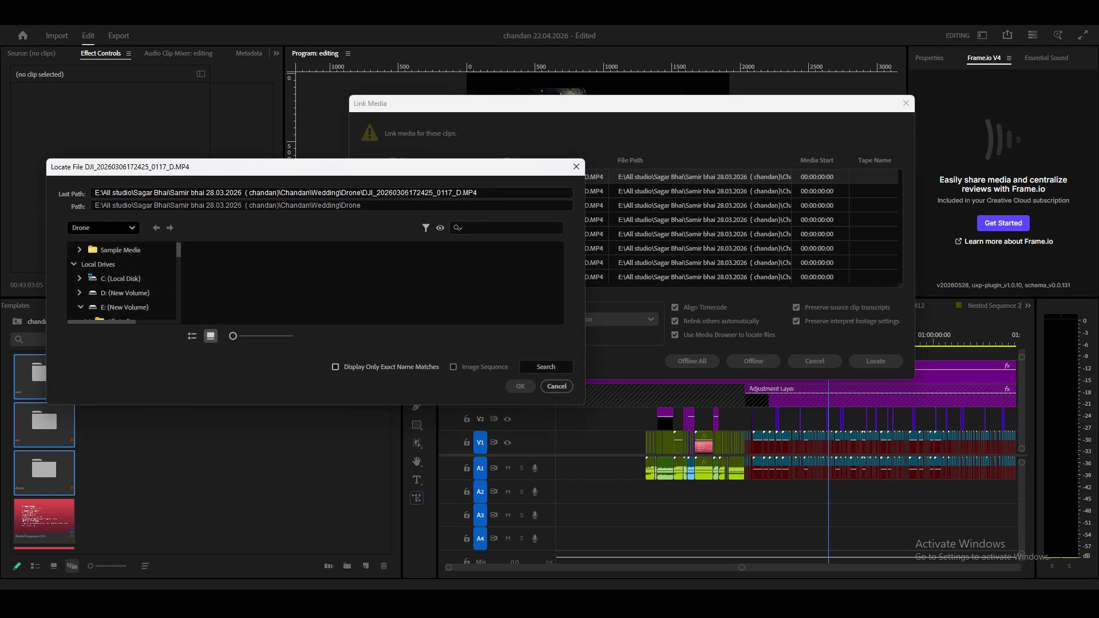
click(125, 293)
double_click(331, 282)
scroll(395, 286, down, 4)
scroll(373, 284, down, 3)
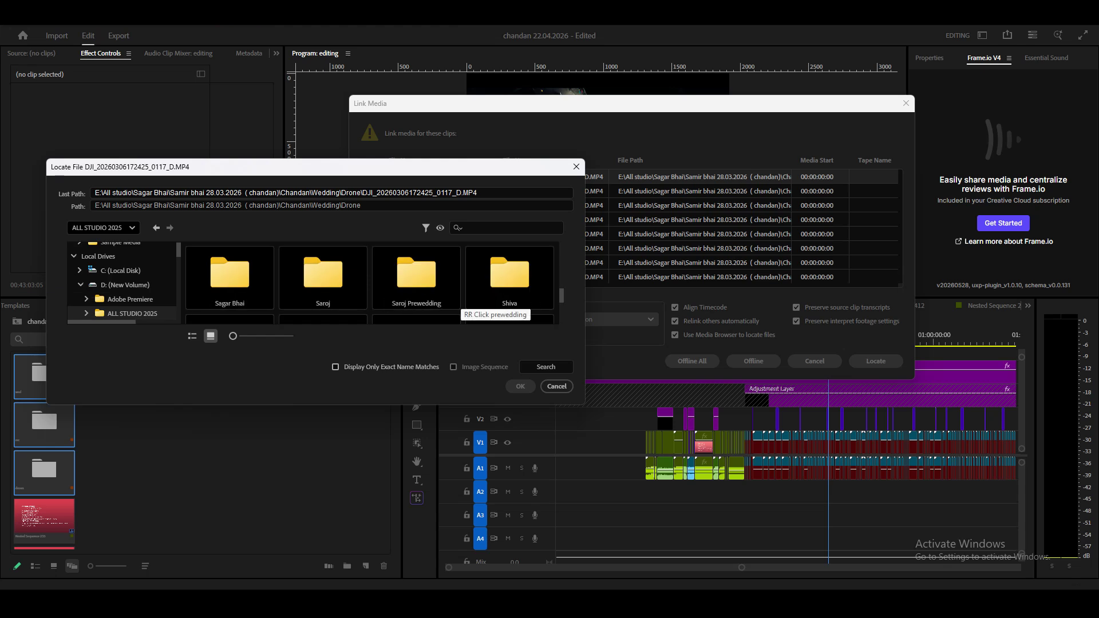
double_click(229, 275)
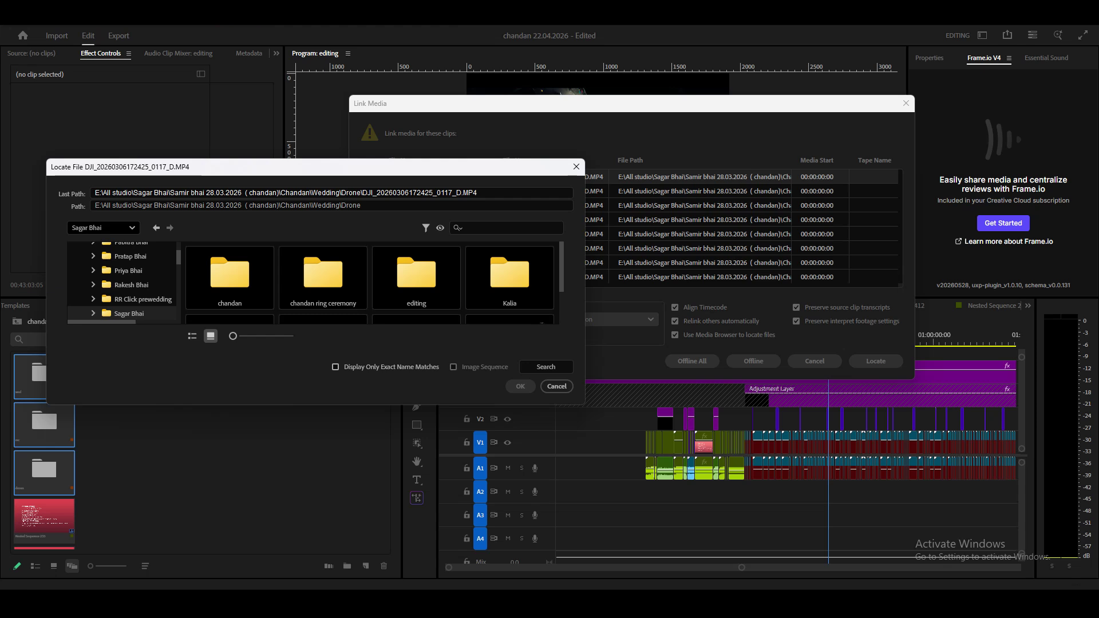
scroll(417, 281, down, 1)
double_click(417, 281)
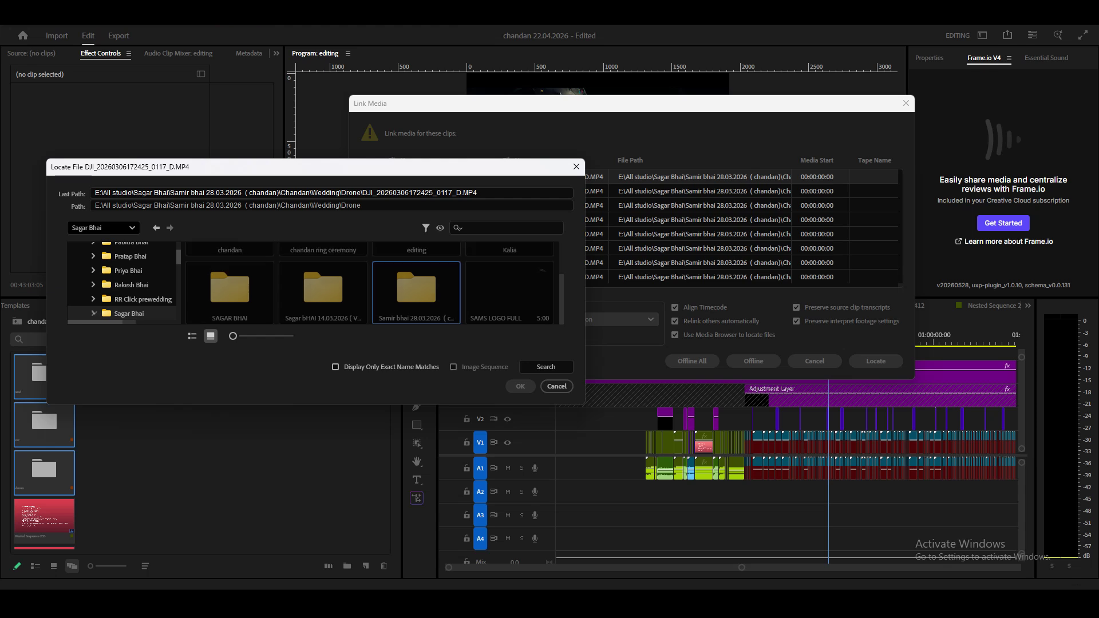
double_click(240, 280)
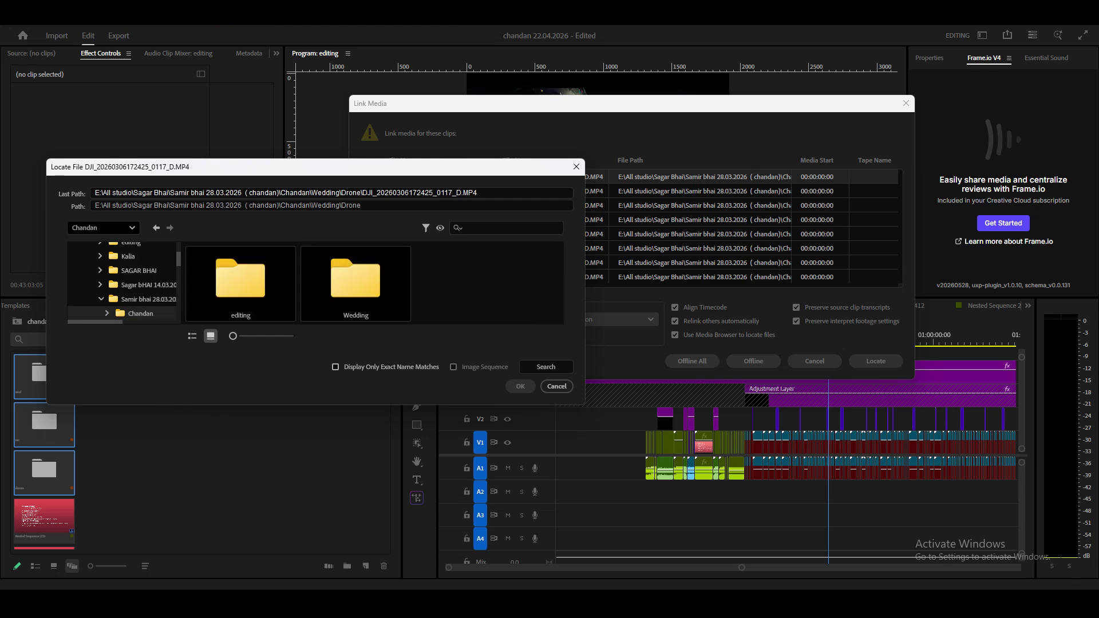
double_click(332, 287)
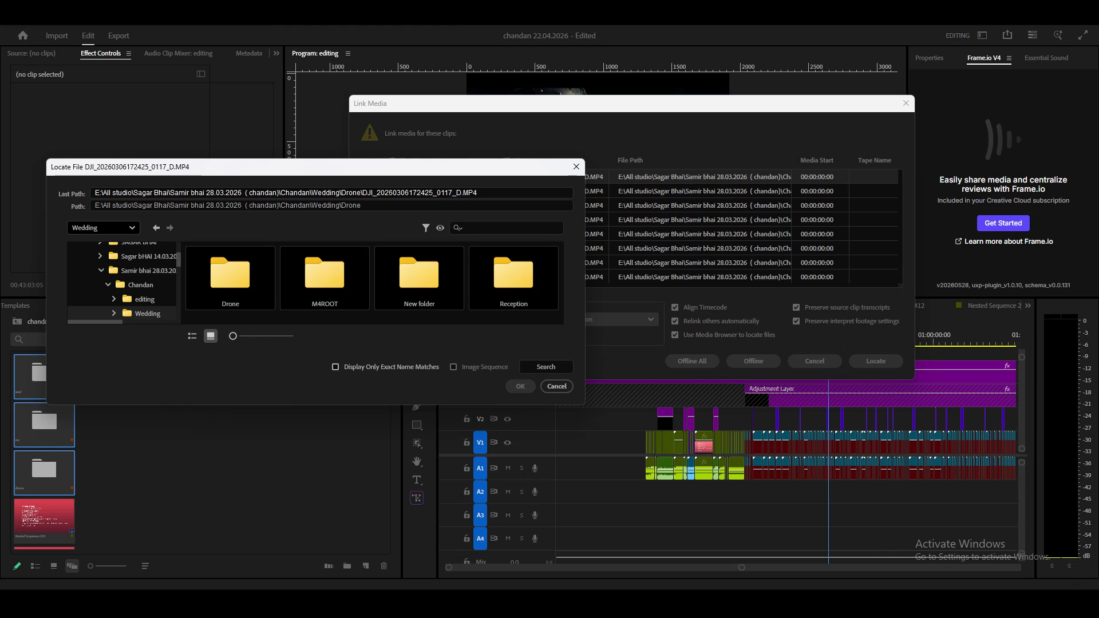
click(157, 228)
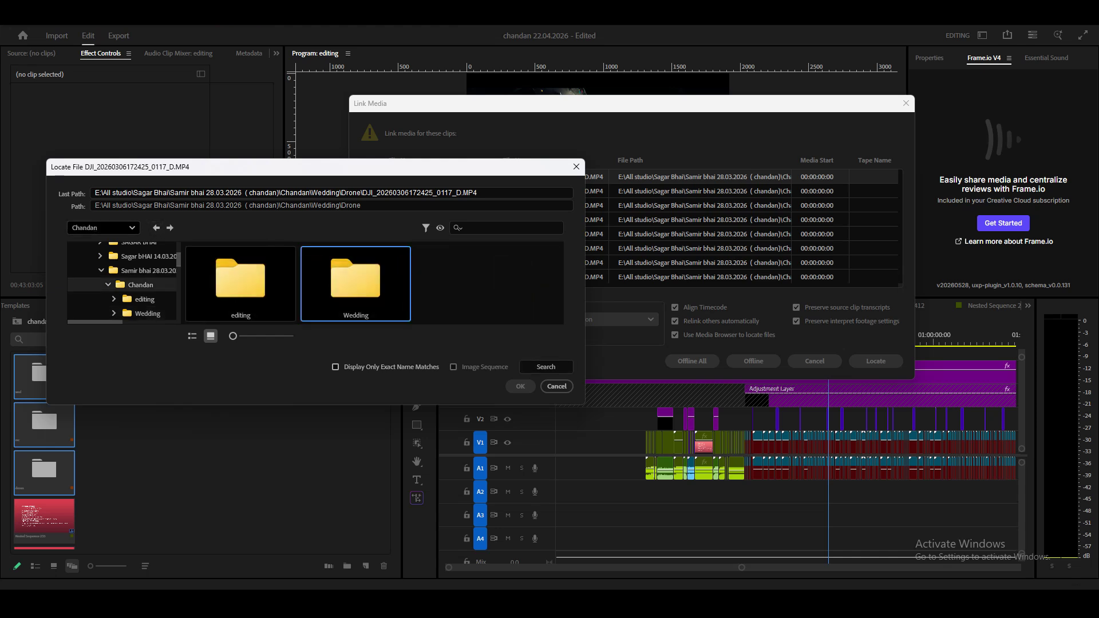
Step: Relink the missing clips through a search of this folder limited to exact name matches, and leave all remaining unmatched clips offline
click(335, 368)
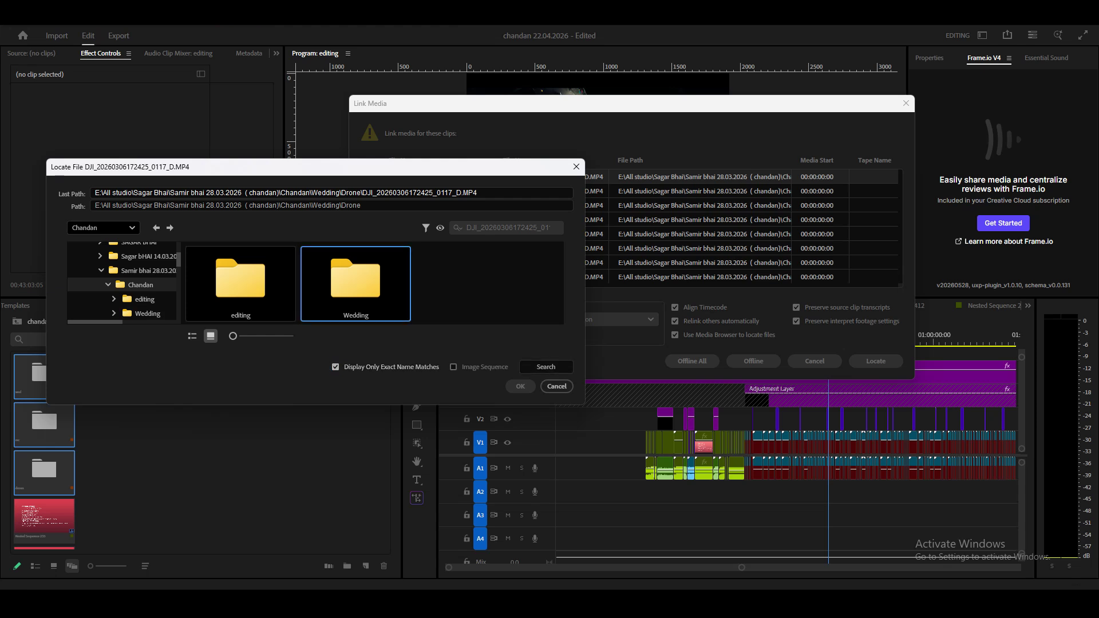
click(546, 367)
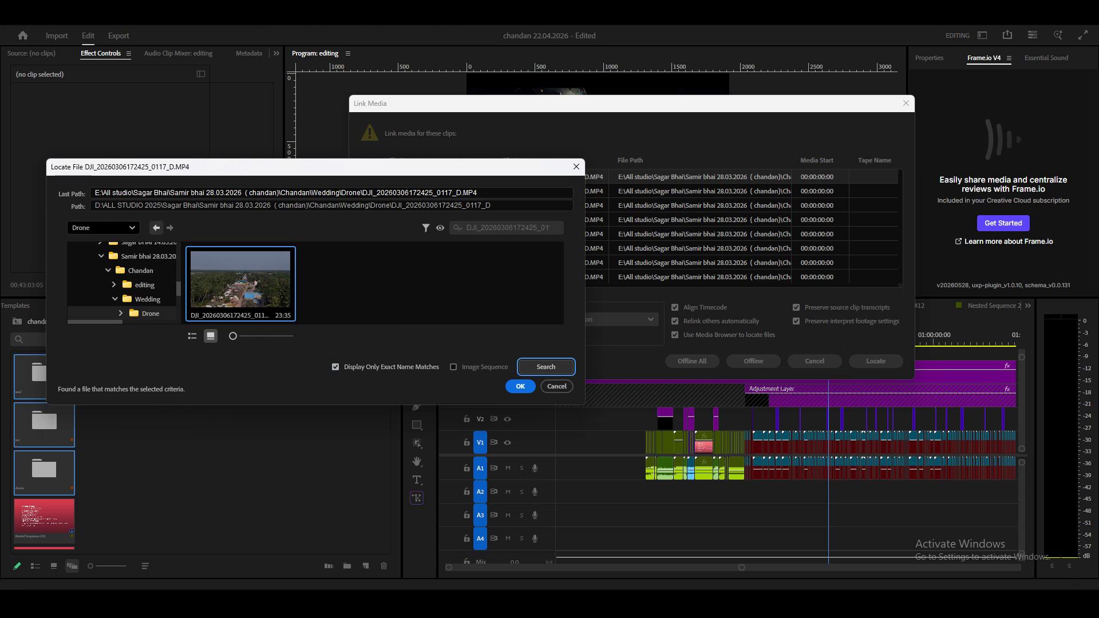
click(156, 228)
click(321, 284)
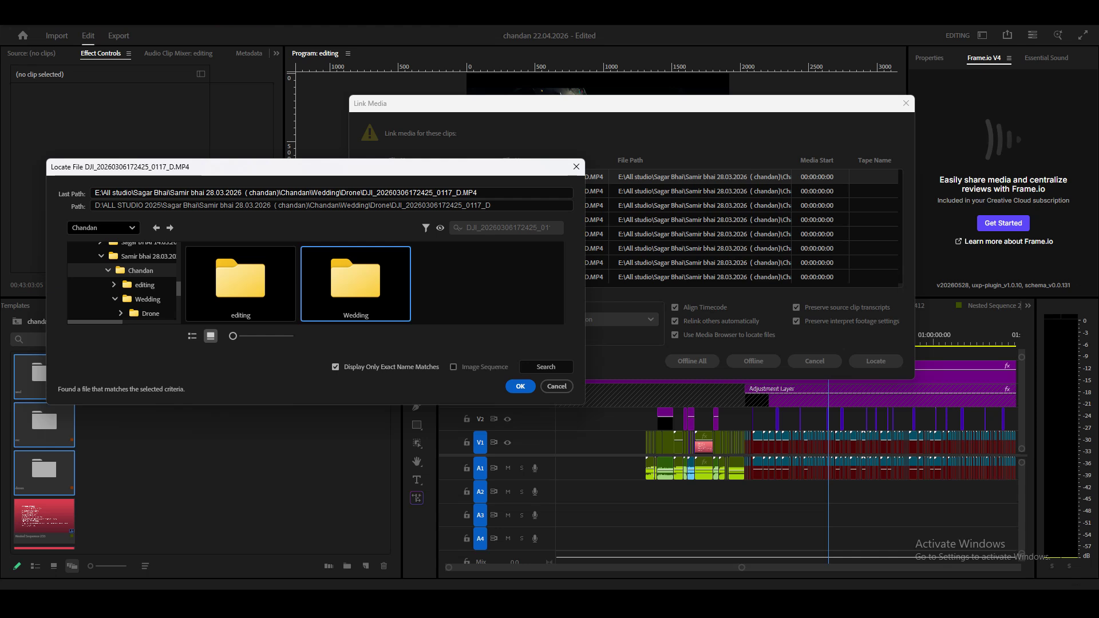
key(Return)
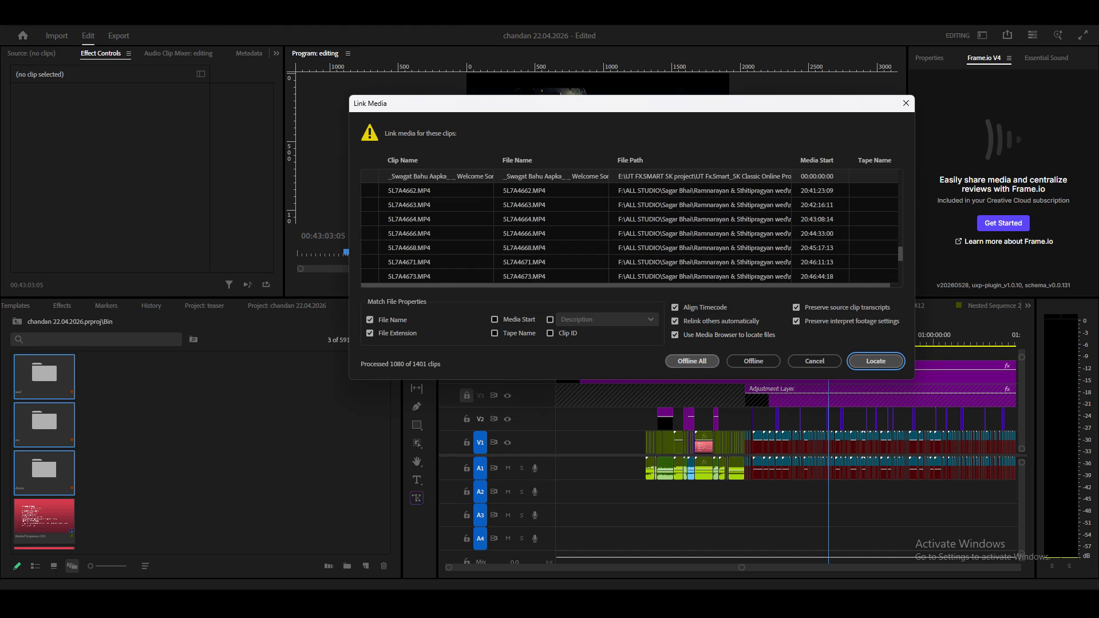
click(692, 361)
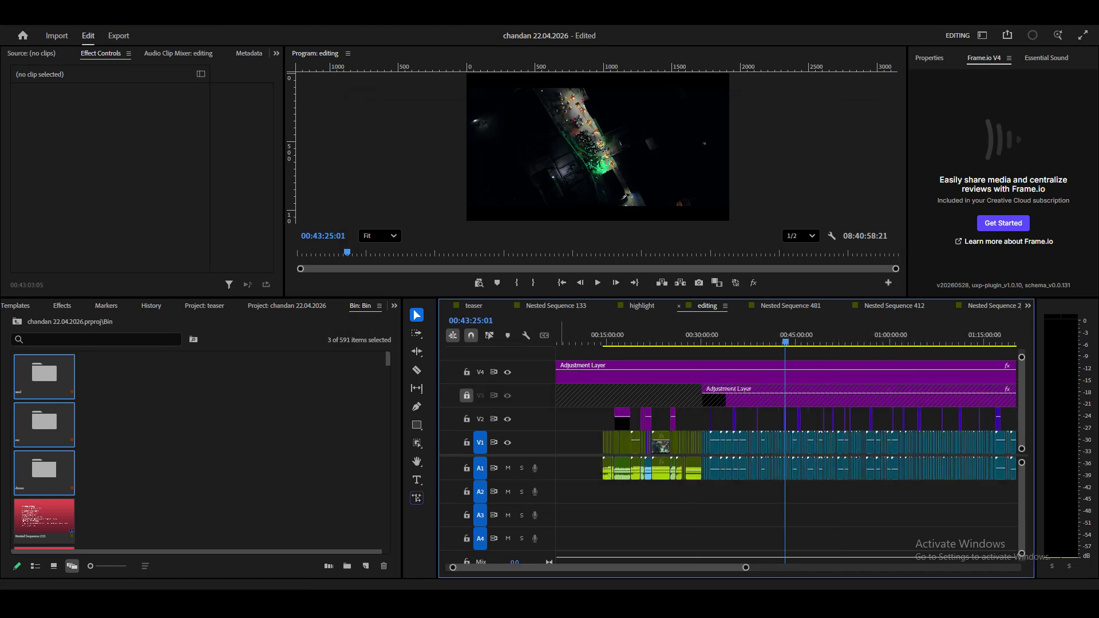
Step: Widen the timeline area and move the playhead to 00:53:03:24 to check the relinked footage
drag(403, 439, 122, 438)
drag(438, 438, 134, 438)
drag(482, 342, 541, 342)
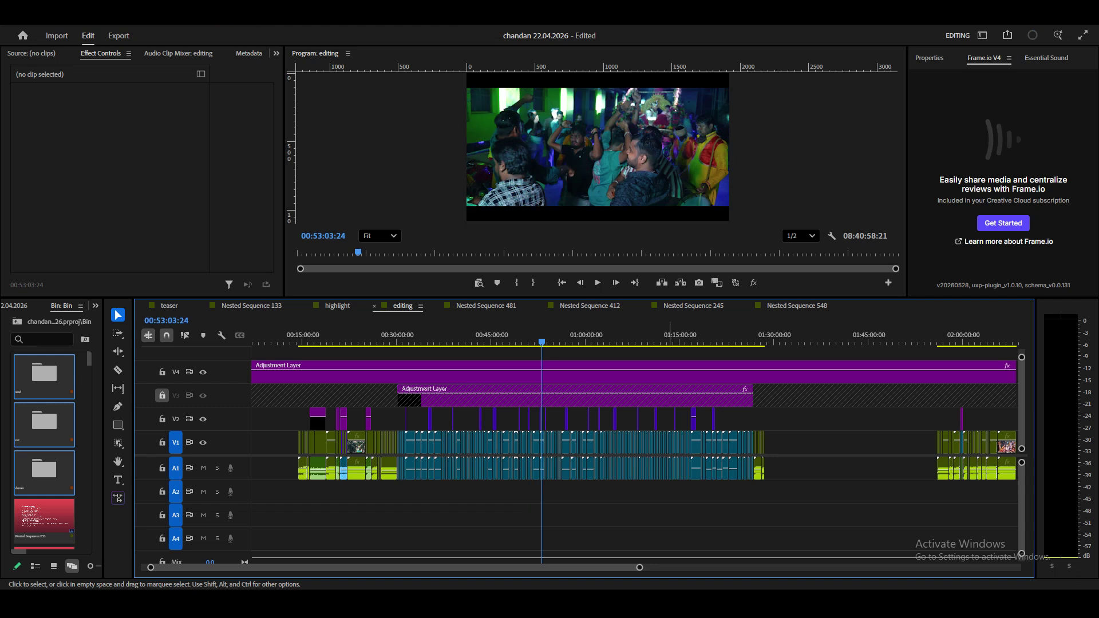